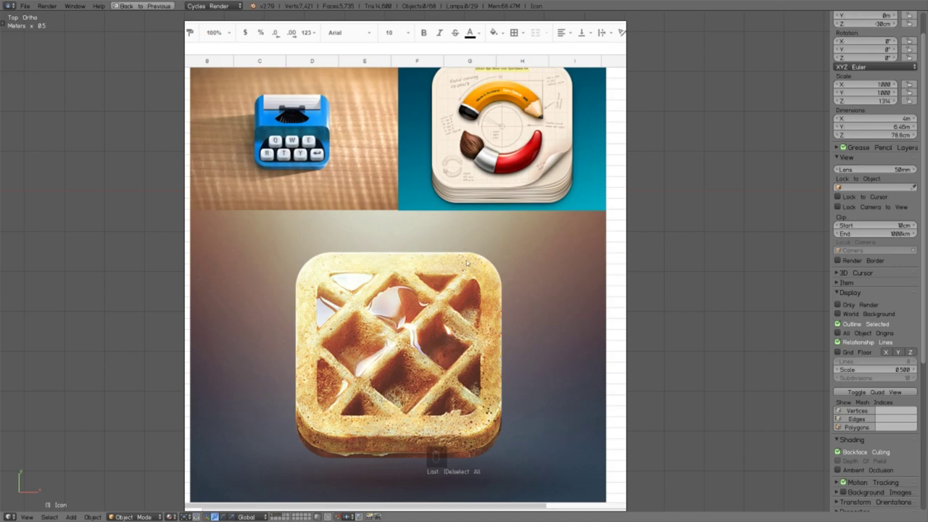
Step: Examine the icon model and the surrounding reference image boards from top, front and perspective views, with nothing selected
{"action": "middle_click_drag", "start_coordinate": [353, 272], "coordinate": [497, 261]}
{"action": "right_click", "coordinate": [449, 306]}
{"action": "middle_click_drag", "start_coordinate": [450, 306], "coordinate": [411, 288]}
{"action": "key", "text": "KP_1"}
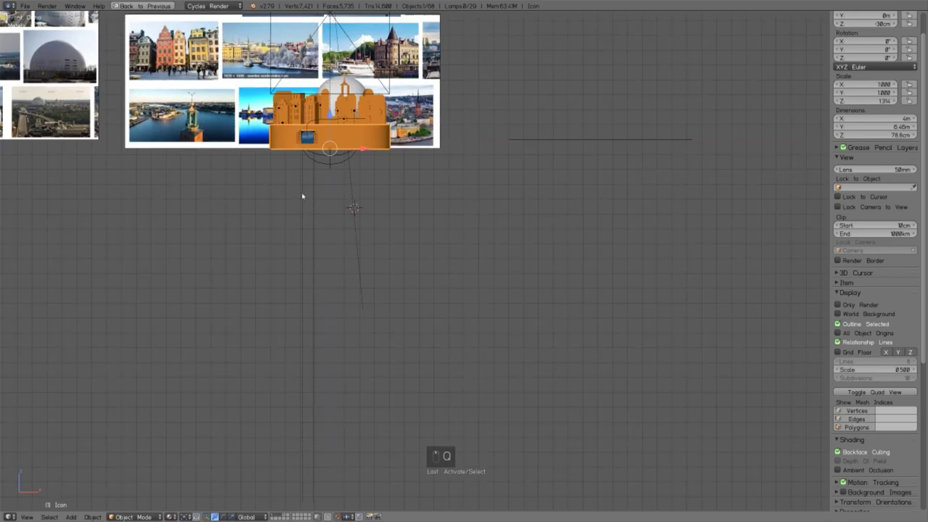
{"action": "key", "text": "a"}
{"action": "scroll", "coordinate": [392, 224], "scroll_direction": "up", "scroll_amount": 2}
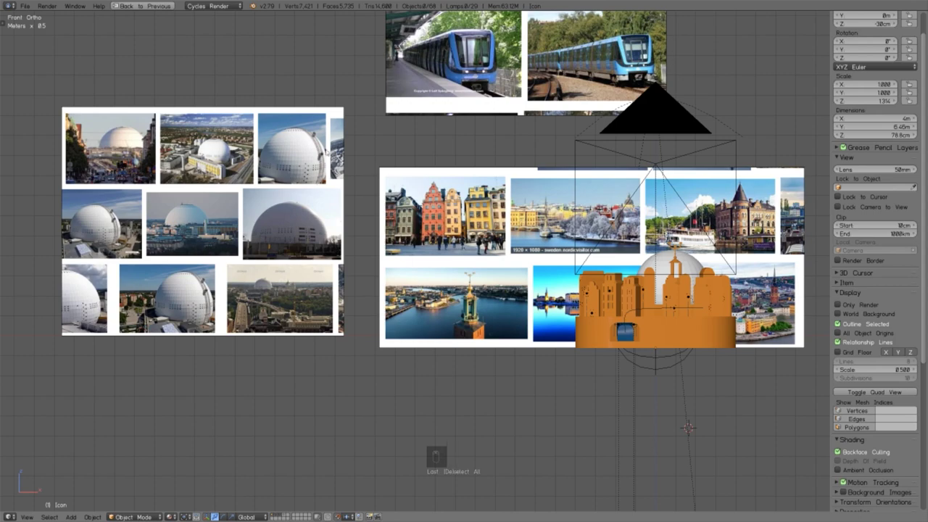
{"action": "middle_click_drag", "start_coordinate": [310, 181], "coordinate": [663, 172]}
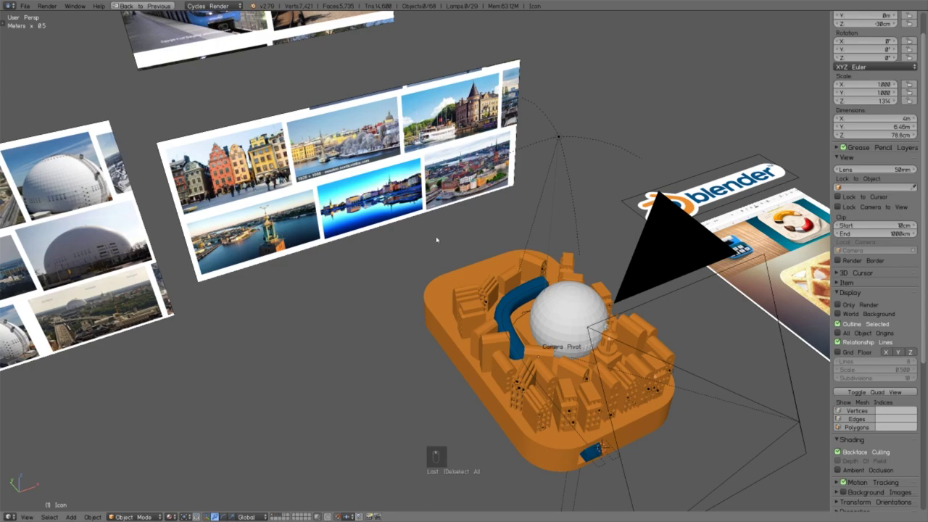
{"action": "key", "text": "q"}
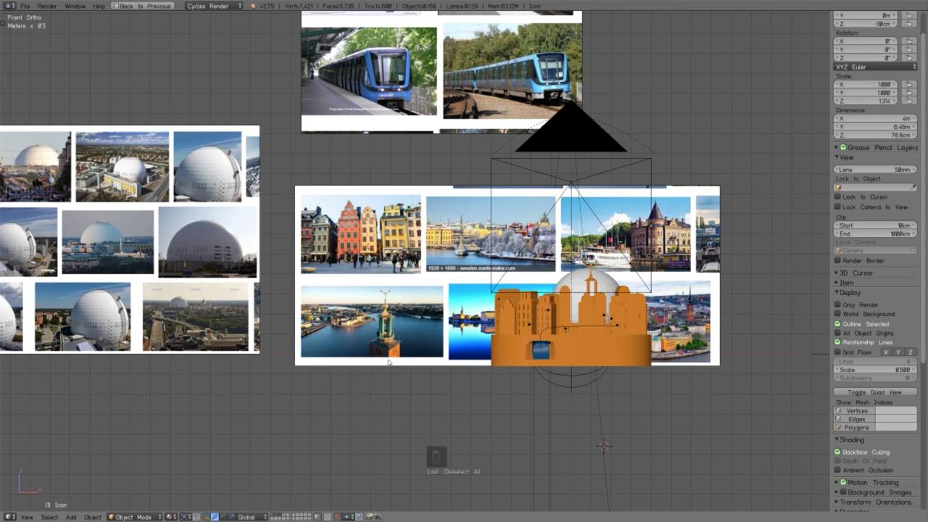
{"action": "middle_click_drag", "start_coordinate": [436, 193], "coordinate": [426, 225], "text": "shift"}
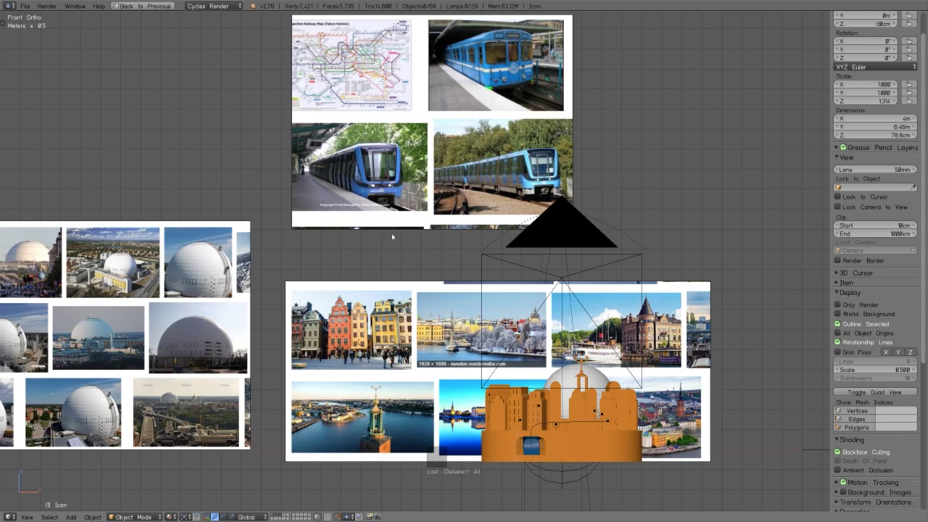
{"action": "middle_click_drag", "start_coordinate": [385, 233], "coordinate": [391, 278]}
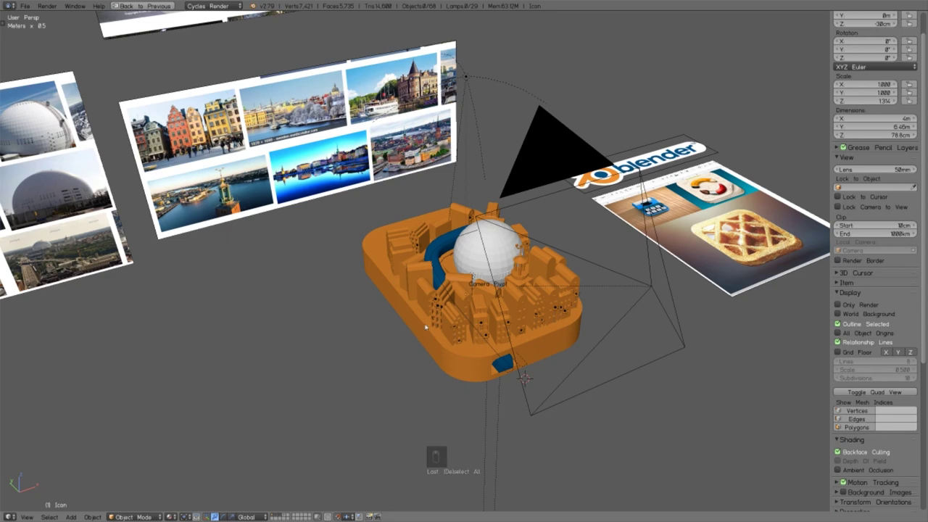
Step: Restore the multi-editor layout, select the orange icon base and examine the white, blue and orange color nodes in its material
{"action": "key", "text": "ctrl+Down"}
{"action": "middle_click_drag", "start_coordinate": [434, 248], "coordinate": [499, 253]}
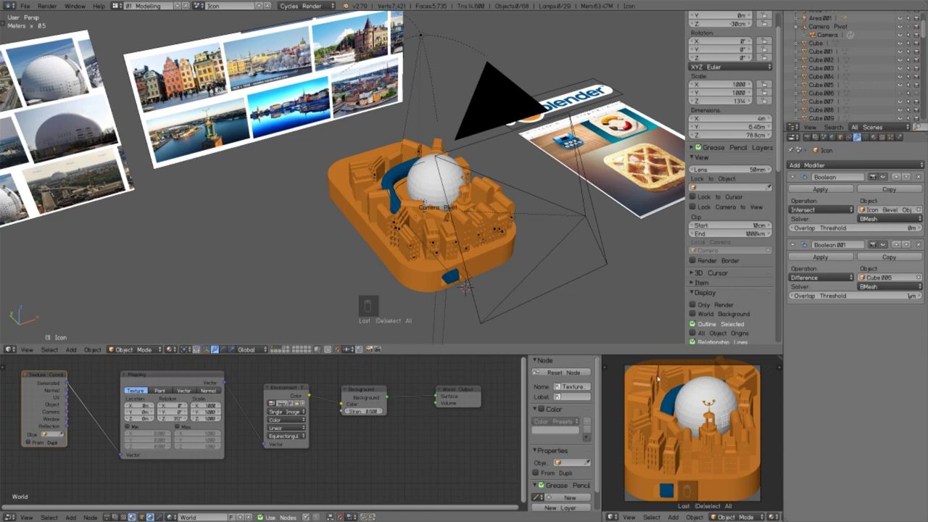
{"action": "right_click", "coordinate": [397, 254]}
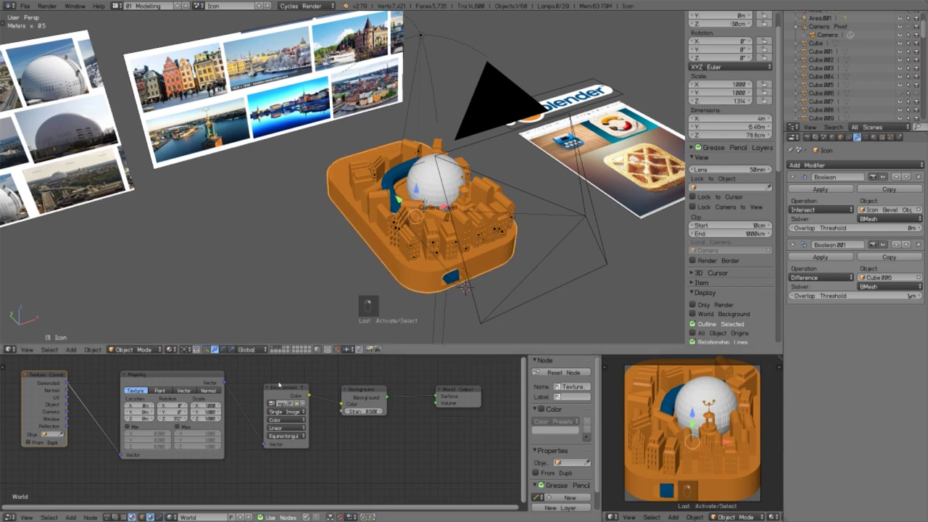
{"action": "left_click", "coordinate": [132, 516]}
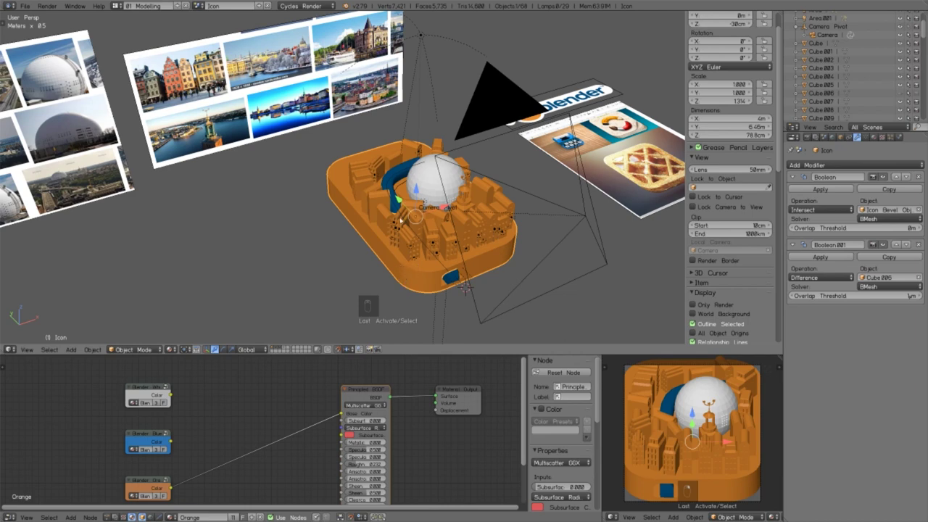
{"action": "left_click", "coordinate": [143, 488]}
{"action": "left_click", "coordinate": [153, 434]}
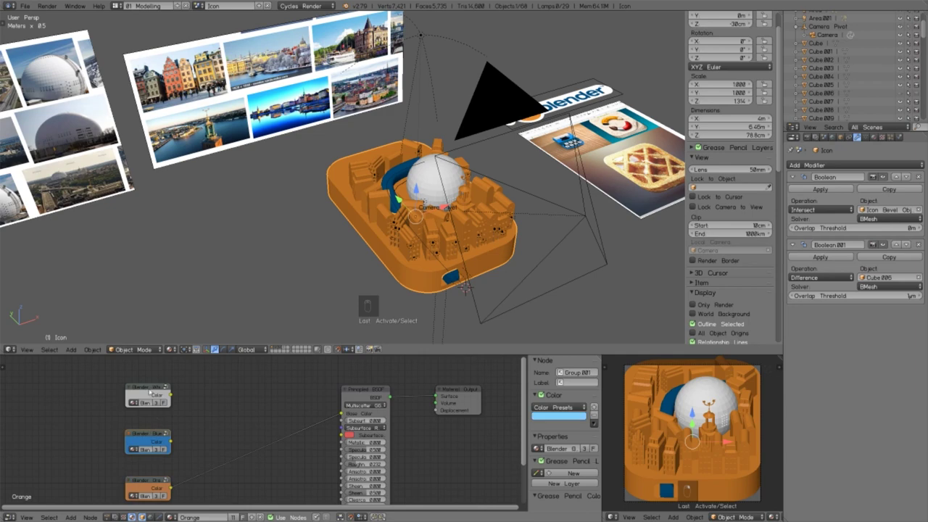
{"action": "left_click", "coordinate": [150, 392]}
{"action": "left_click", "coordinate": [149, 434]}
{"action": "left_click", "coordinate": [151, 480]}
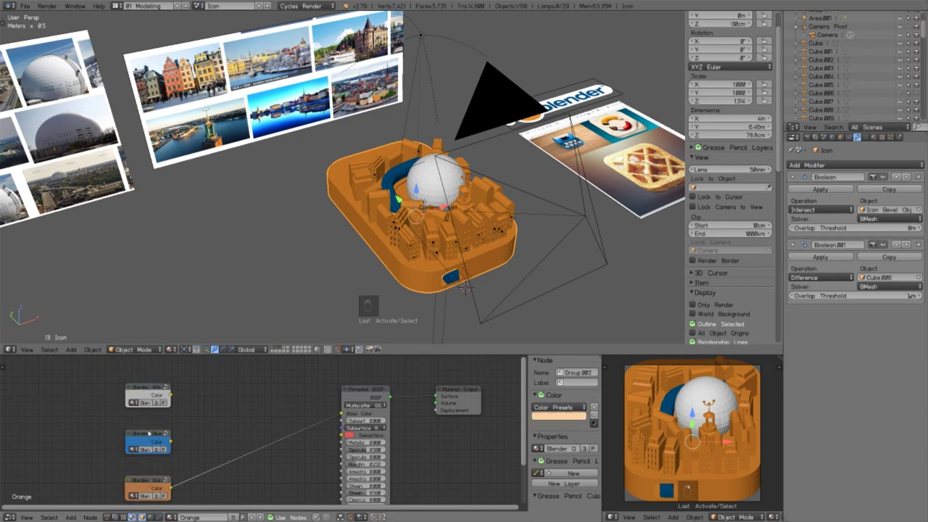
{"action": "right_click", "coordinate": [261, 290]}
{"action": "right_click", "coordinate": [365, 392]}
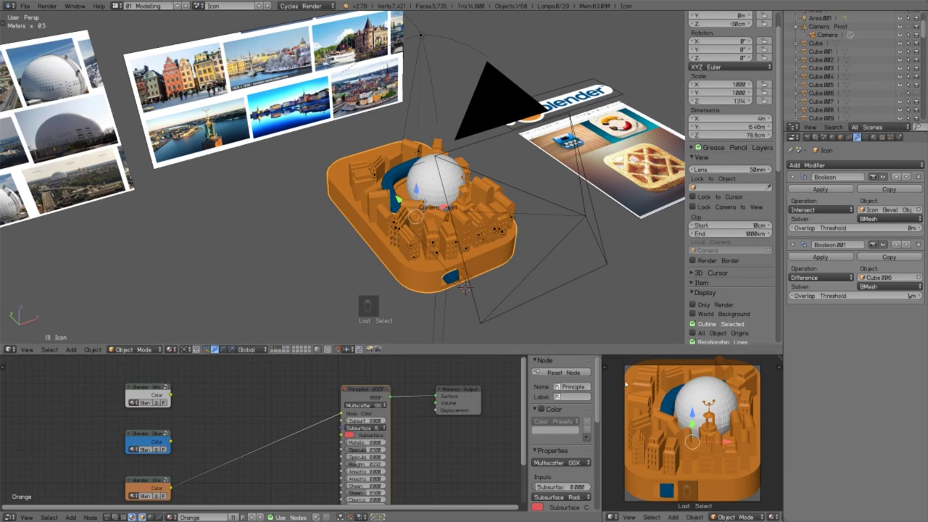
Step: Switch to the Border Radius scene and inspect its camera and the rounded cube's Bevel modifier
{"action": "left_click", "coordinate": [199, 6]}
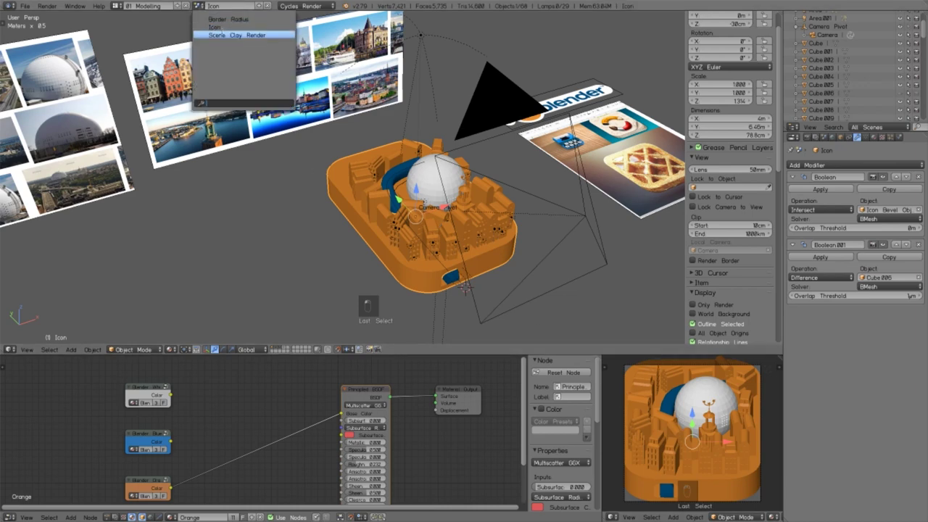
{"action": "left_click", "coordinate": [224, 25]}
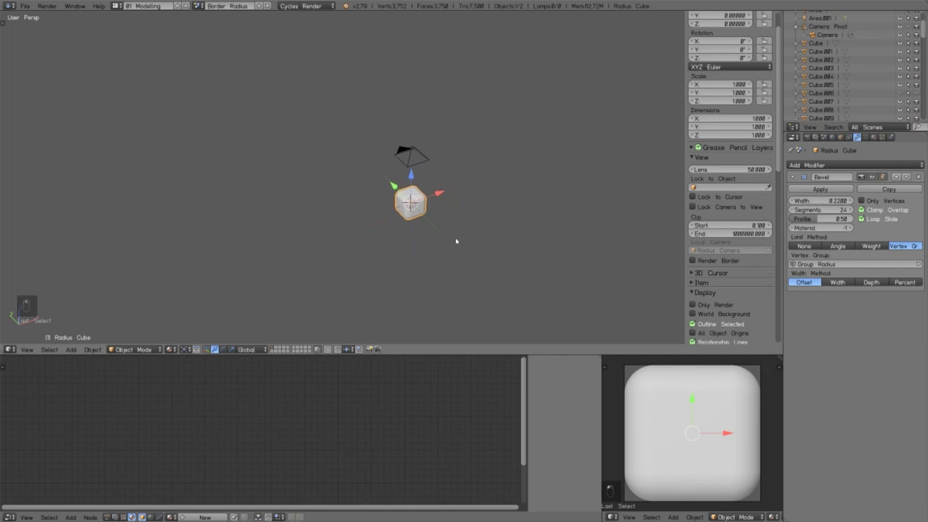
{"action": "scroll", "coordinate": [471, 211], "scroll_direction": "up", "scroll_amount": 3}
{"action": "right_click", "coordinate": [457, 148]}
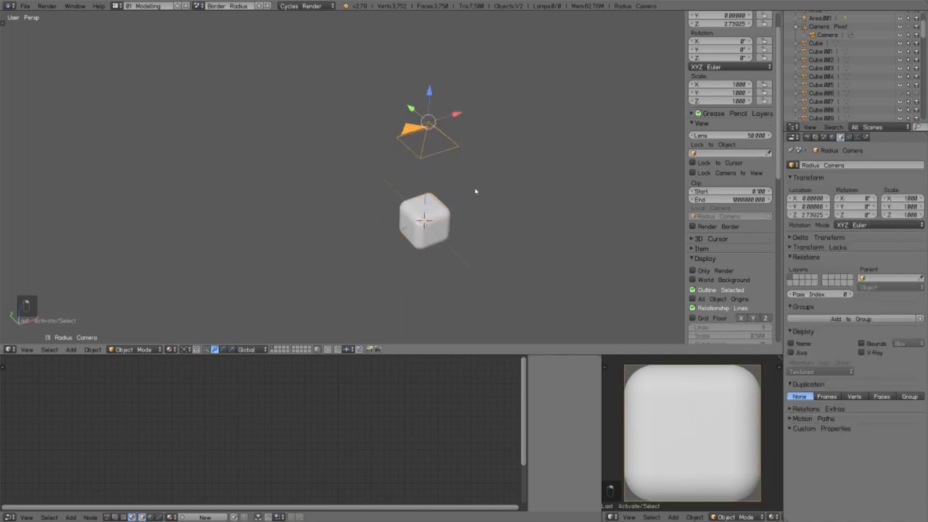
{"action": "middle_click_drag", "start_coordinate": [475, 190], "coordinate": [497, 171]}
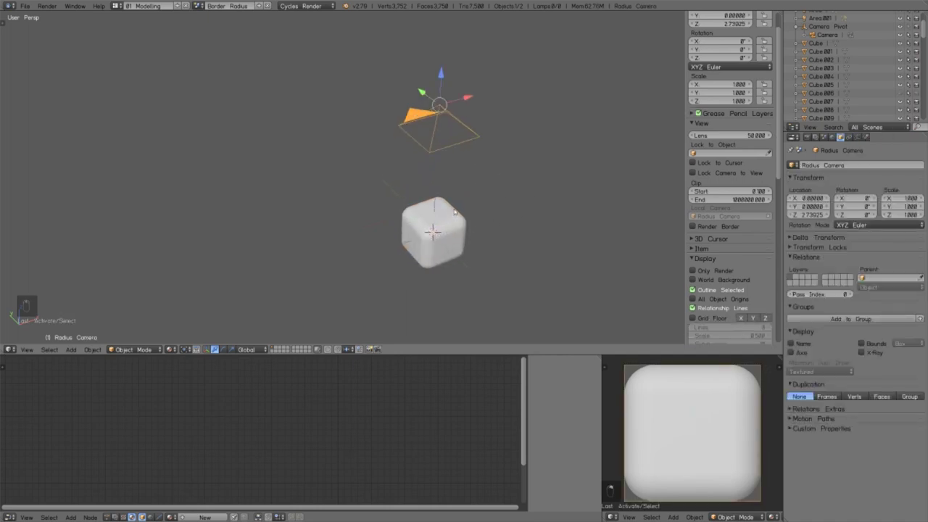
{"action": "right_click", "coordinate": [437, 221]}
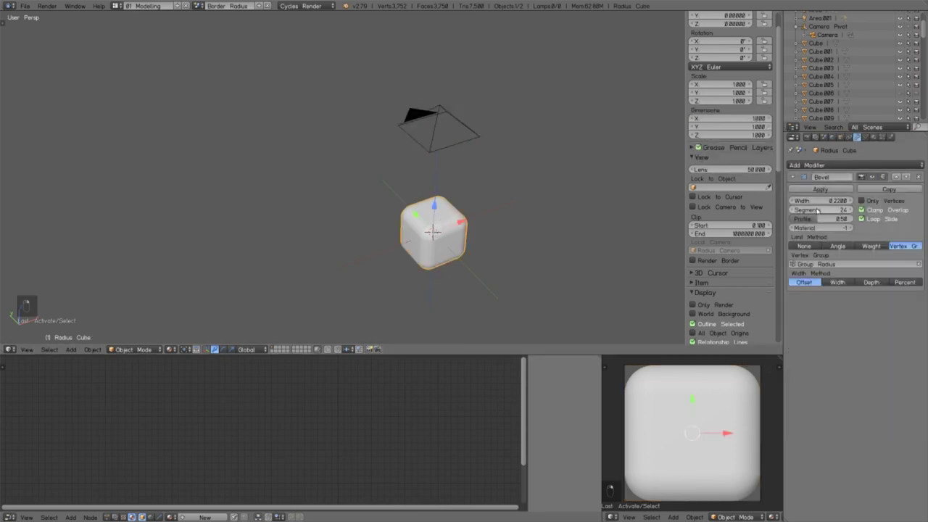
Step: Try a larger Bevel width on the rounded cube, then restore the width to 0.22
{"action": "left_click_drag", "start_coordinate": [820, 210], "coordinate": [820, 210]}
{"action": "key", "text": "Escape"}
{"action": "key", "text": "i"}
{"action": "mouse_move", "coordinate": [828, 202]}
{"action": "left_mouse_down"}
{"action": "mouse_move", "coordinate": [859, 202]}
{"action": "mouse_move", "coordinate": [832, 201]}
{"action": "left_mouse_up"}
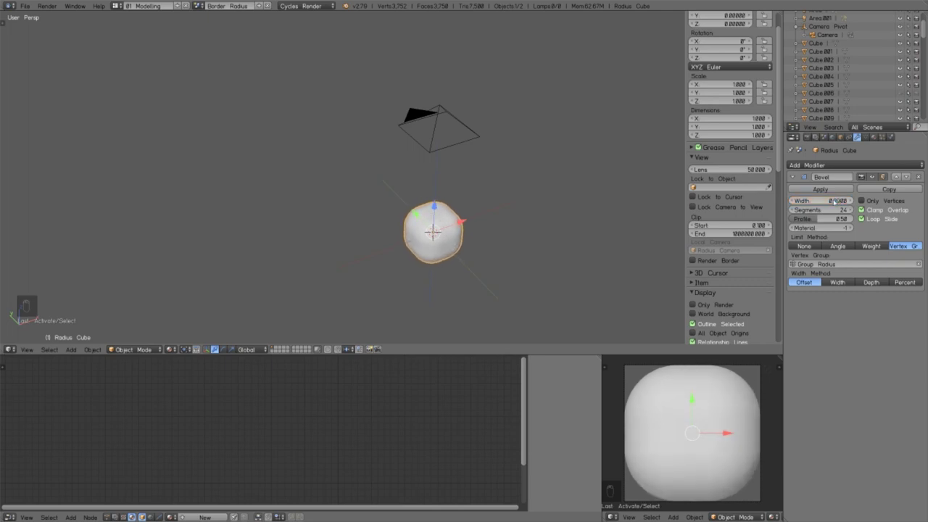
{"action": "key", "text": "2"}
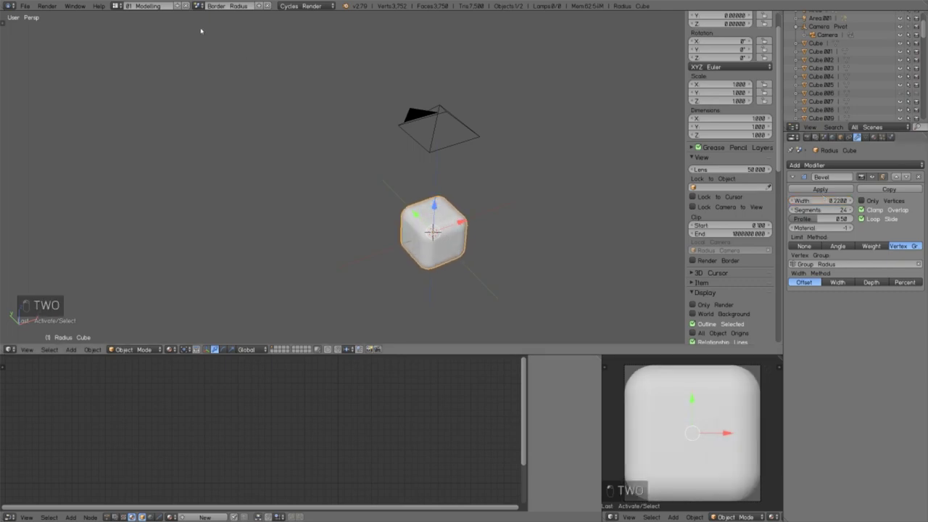
Step: Switch back to the Icon scene and deselect all objects
{"action": "left_click", "coordinate": [198, 6]}
{"action": "left_click", "coordinate": [219, 37]}
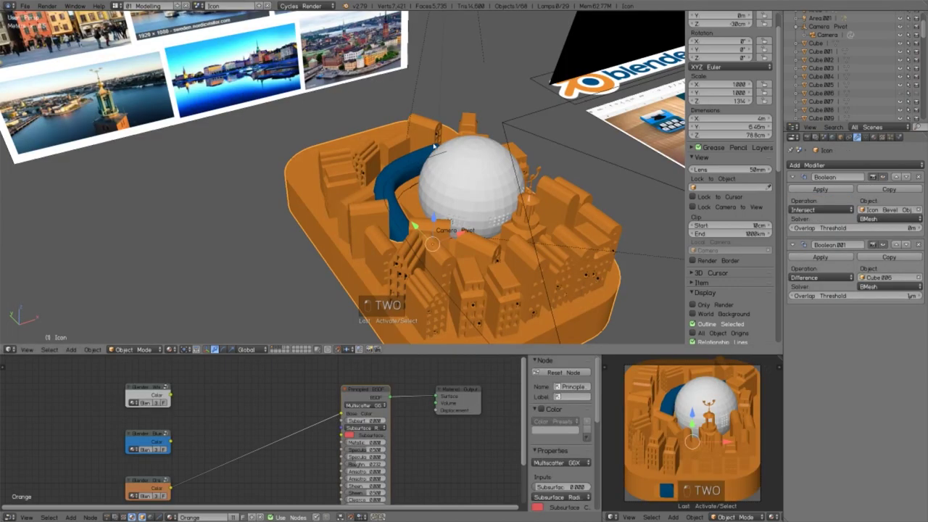
{"action": "middle_click_drag", "start_coordinate": [471, 239], "coordinate": [500, 235]}
{"action": "key", "text": "a"}
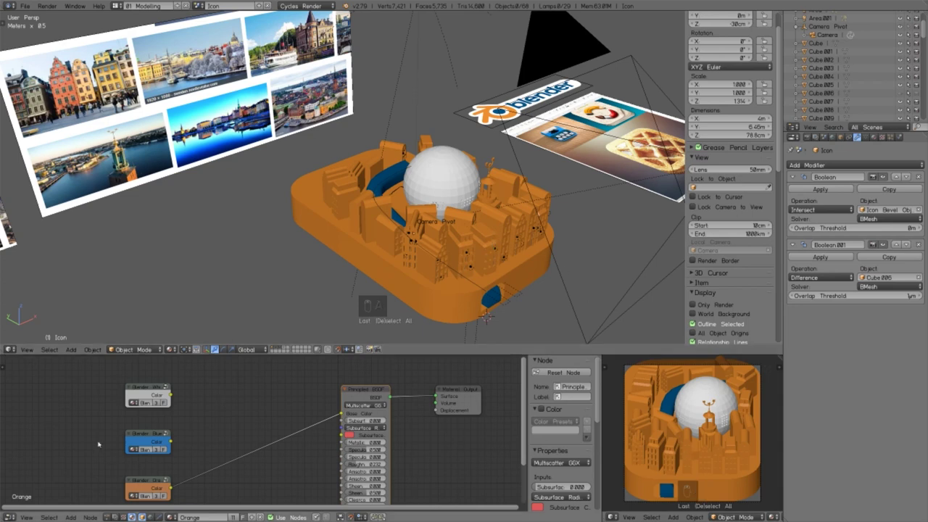
Step: Show the world nodes with a rendered camera preview and try a Z rotation of 22° on the Mapping node
{"action": "left_click", "coordinate": [150, 517]}
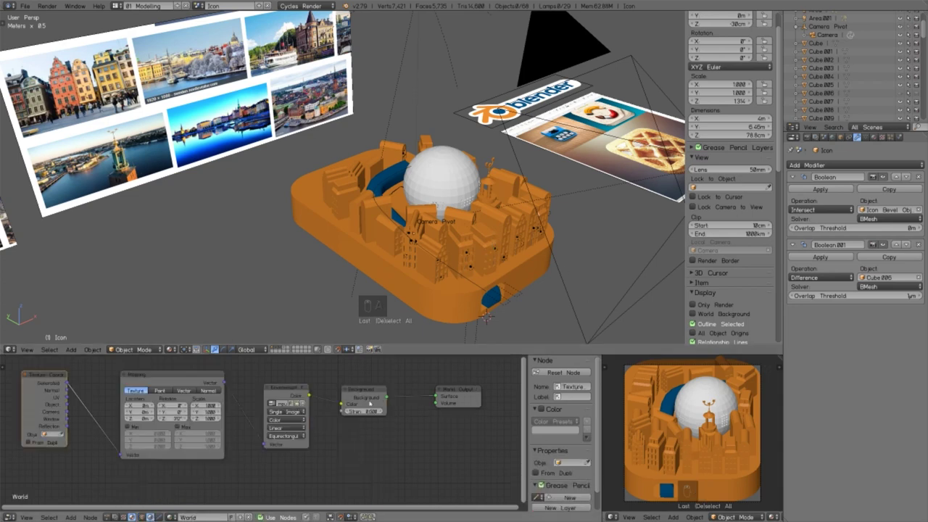
{"action": "key", "text": "z"}
{"action": "left_click", "coordinate": [735, 397]}
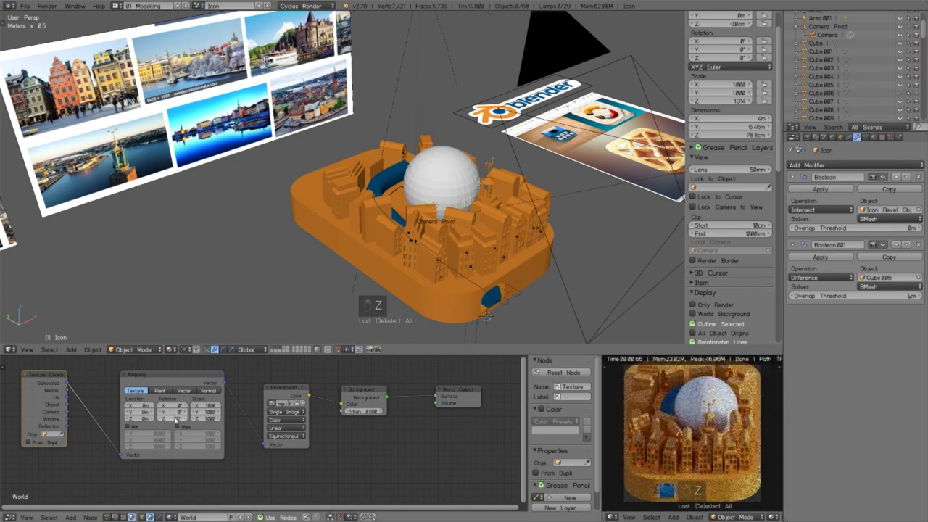
{"action": "mouse_move", "coordinate": [176, 419]}
{"action": "left_mouse_down"}
{"action": "mouse_move", "coordinate": [216, 419]}
{"action": "mouse_move", "coordinate": [178, 420]}
{"action": "left_mouse_up"}
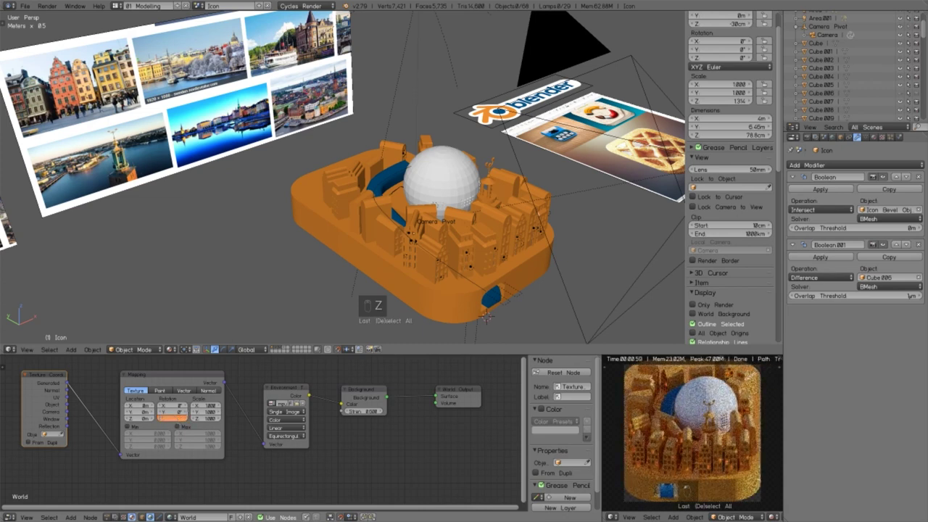
{"action": "type", "text": "22"}
{"action": "key", "text": "Return"}
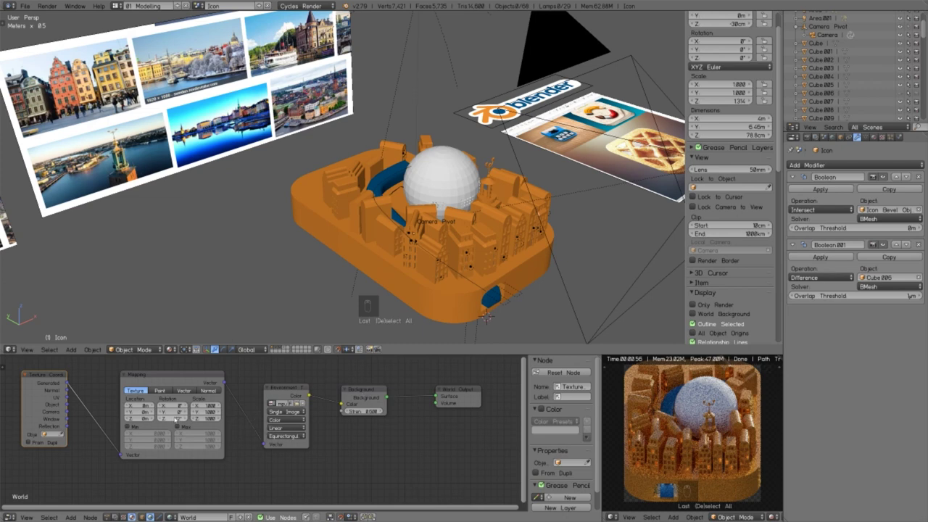
Step: Set the world Mapping node's Z rotation to 312° and return the camera preview to solid shading
{"action": "left_click_drag", "start_coordinate": [176, 421], "coordinate": [179, 420]}
{"action": "left_click", "coordinate": [179, 420]}
{"action": "type", "text": "312"}
{"action": "key", "text": "Return"}
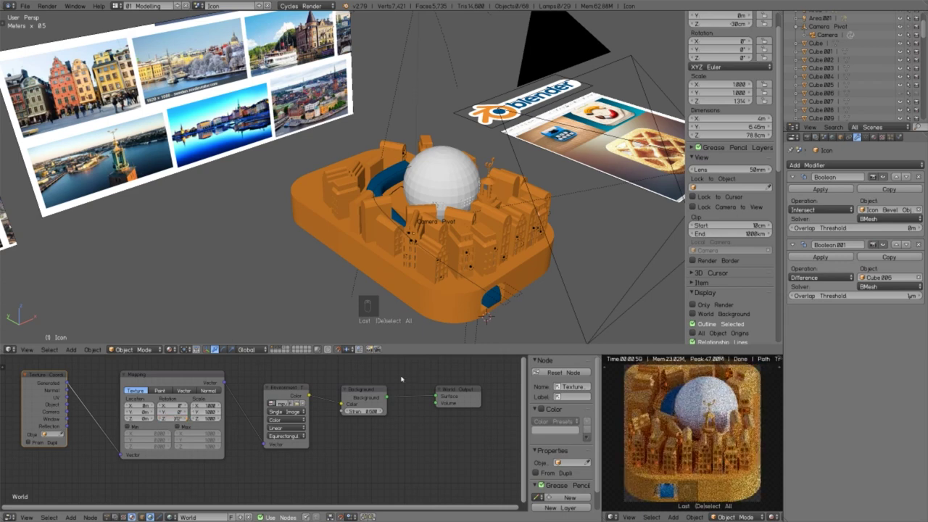
{"action": "key", "text": "z"}
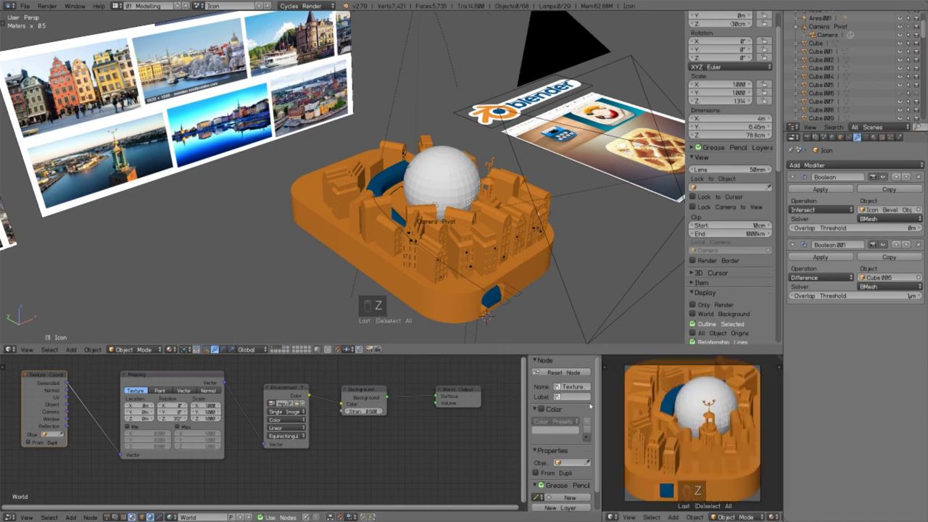
Step: Save the file and display the render layer settings
{"action": "key", "text": "ctrl+s"}
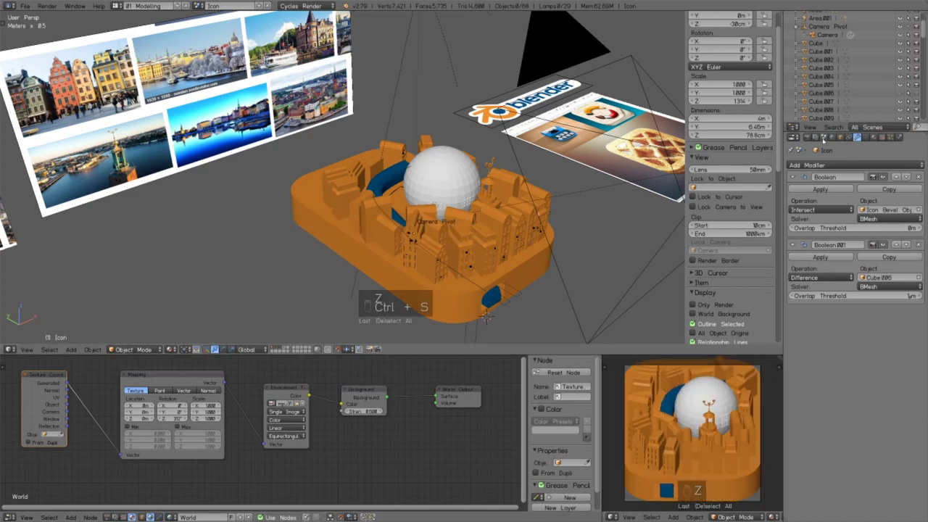
{"action": "left_click", "coordinate": [824, 138]}
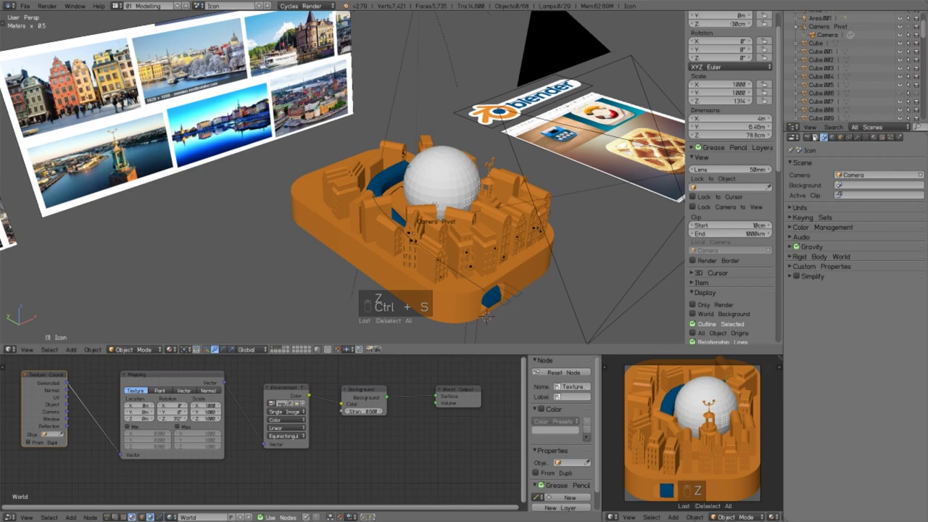
{"action": "left_click", "coordinate": [816, 137]}
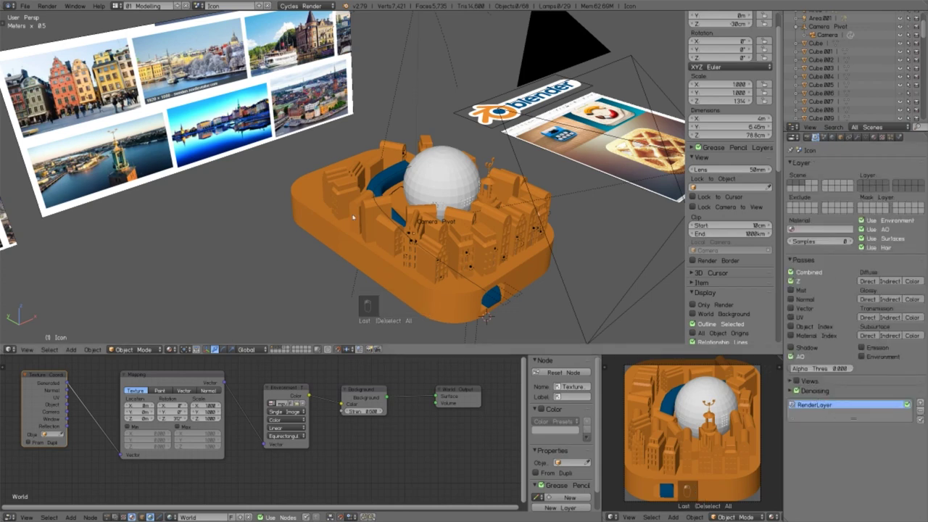
Step: Show the compositing nodes and render the icon scene, returning to the multi-editor layout with the render displayed
{"action": "key", "text": "q"}
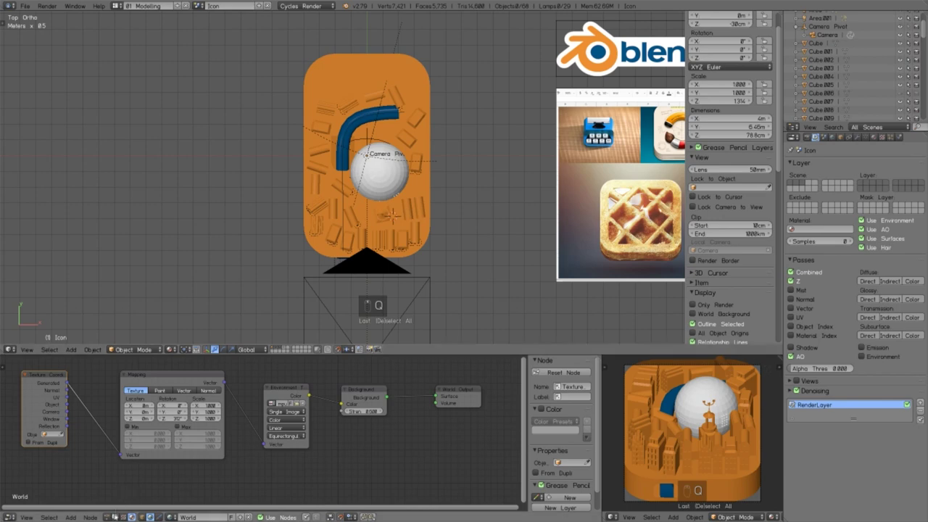
{"action": "left_click", "coordinate": [115, 517]}
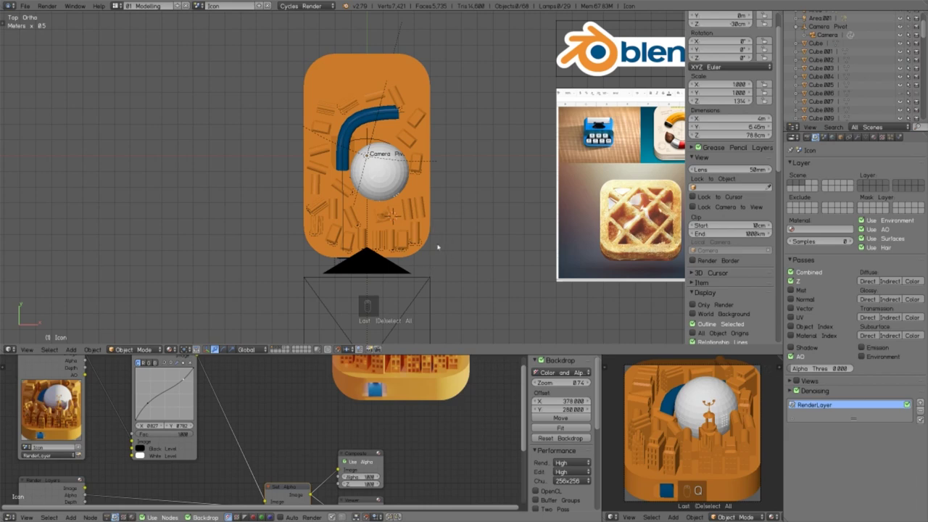
{"action": "key", "text": "ctrl+Up"}
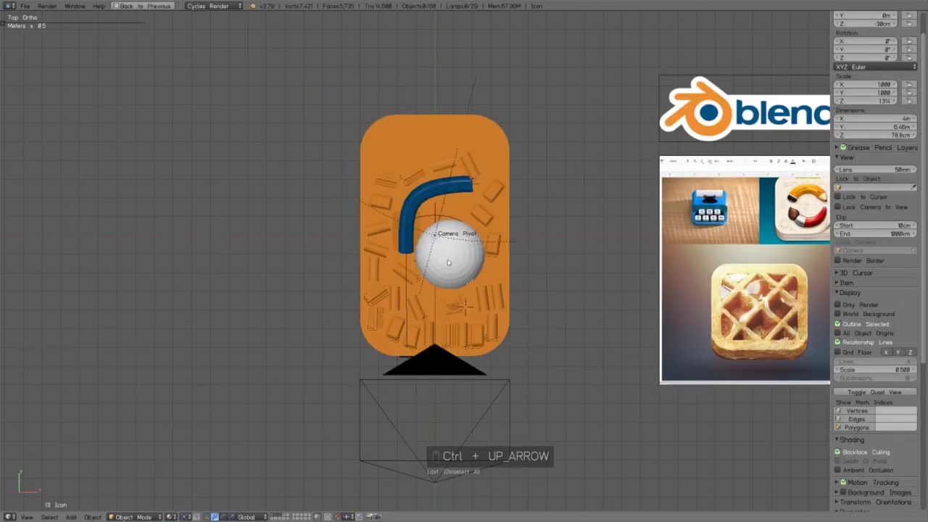
{"action": "key", "text": "F12"}
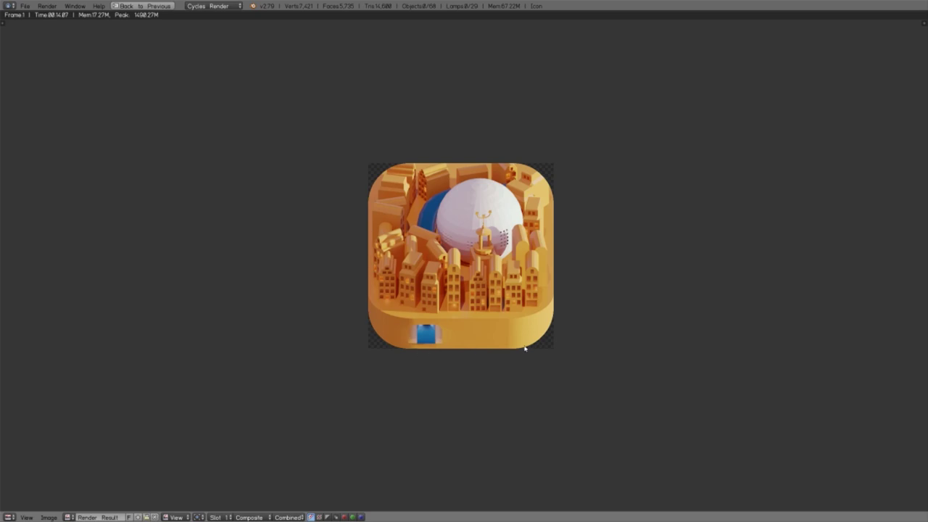
{"action": "key", "text": "ctrl+Down"}
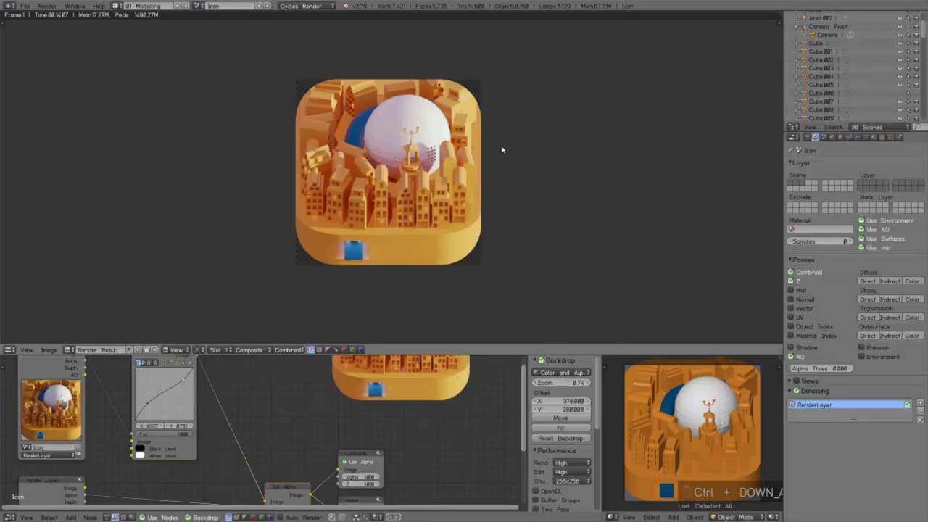
Step: Examine the two Render Layers, Set Alpha and RGB Curves nodes in the maximized compositing graph, and shift the backdrop image above the output nodes
{"action": "key", "text": "ctrl+Up"}
{"action": "middle_click_drag", "start_coordinate": [393, 290], "coordinate": [301, 360]}
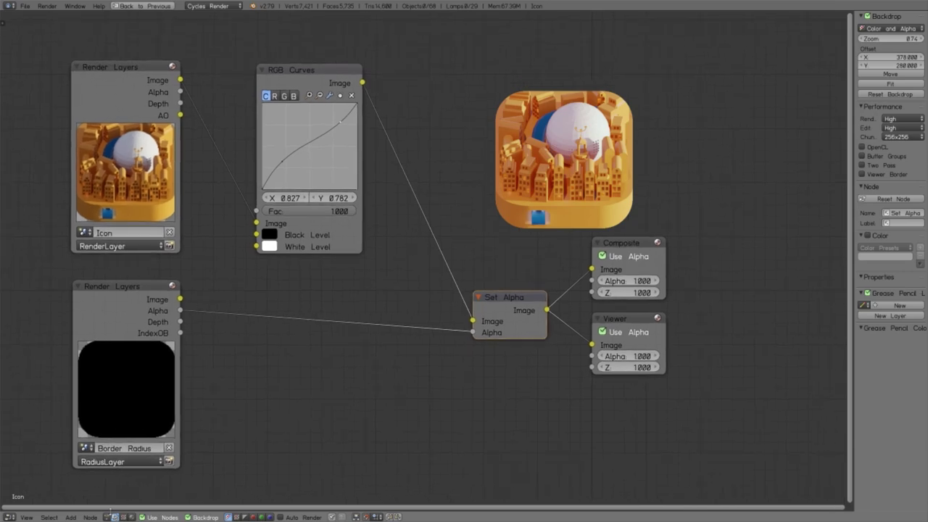
{"action": "left_click", "coordinate": [126, 102]}
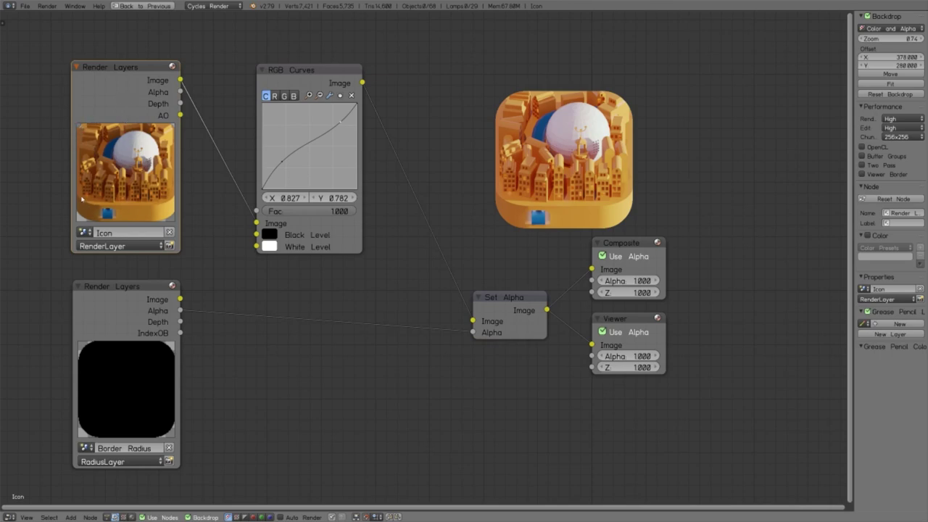
{"action": "left_click", "coordinate": [108, 307]}
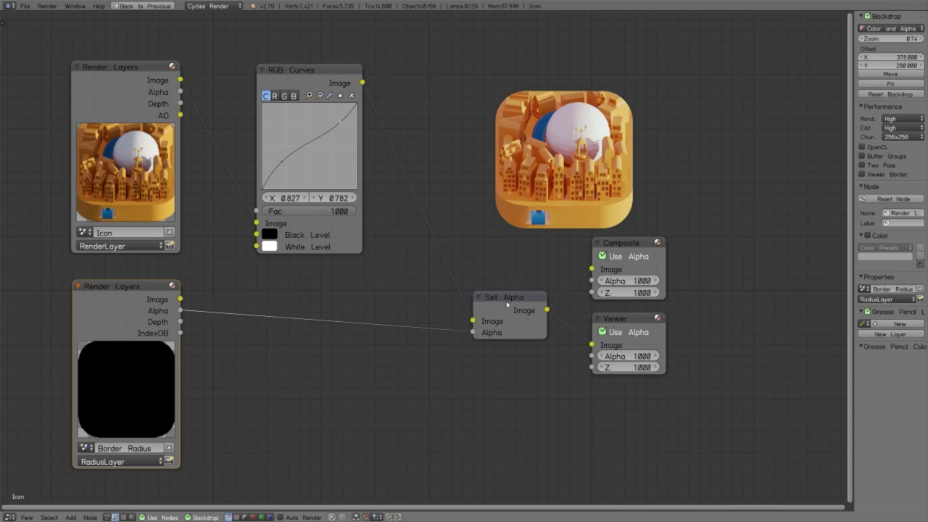
{"action": "left_click", "coordinate": [506, 332]}
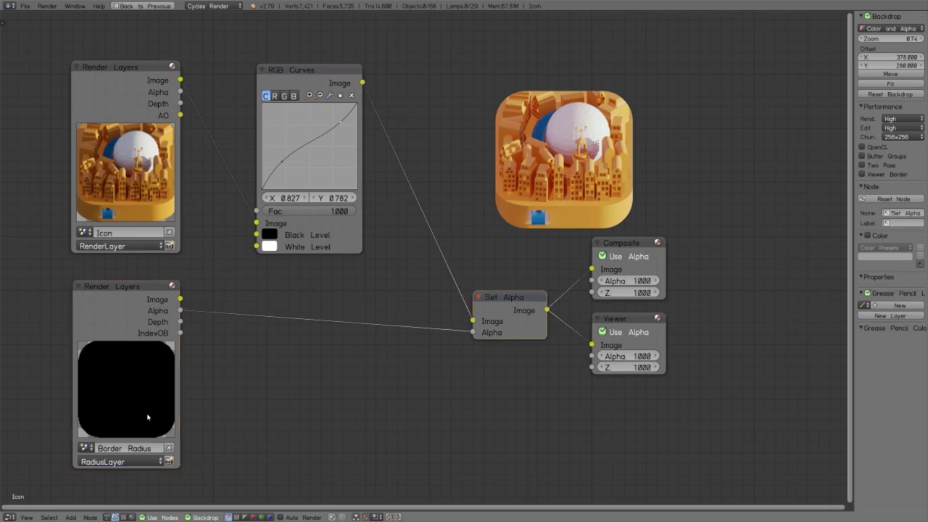
{"action": "left_click", "coordinate": [322, 77]}
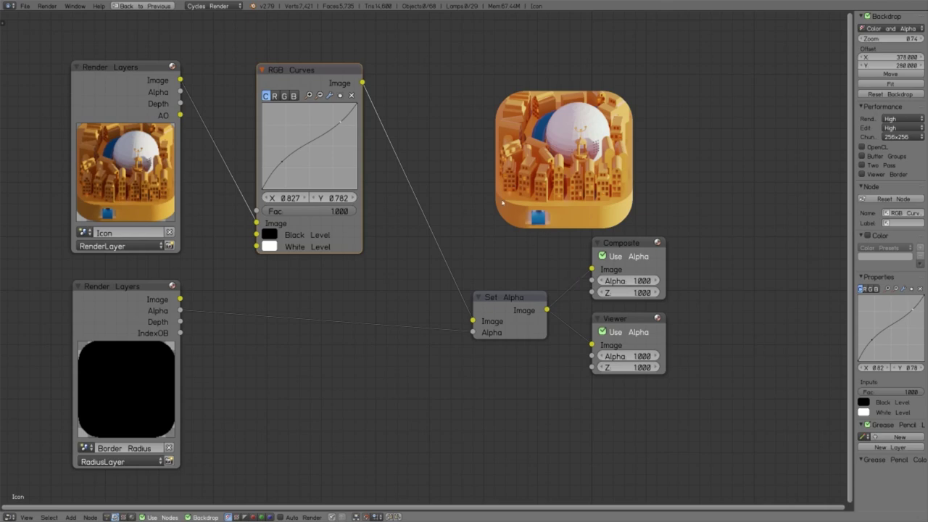
{"action": "middle_click_drag", "start_coordinate": [585, 178], "coordinate": [511, 67], "text": "alt"}
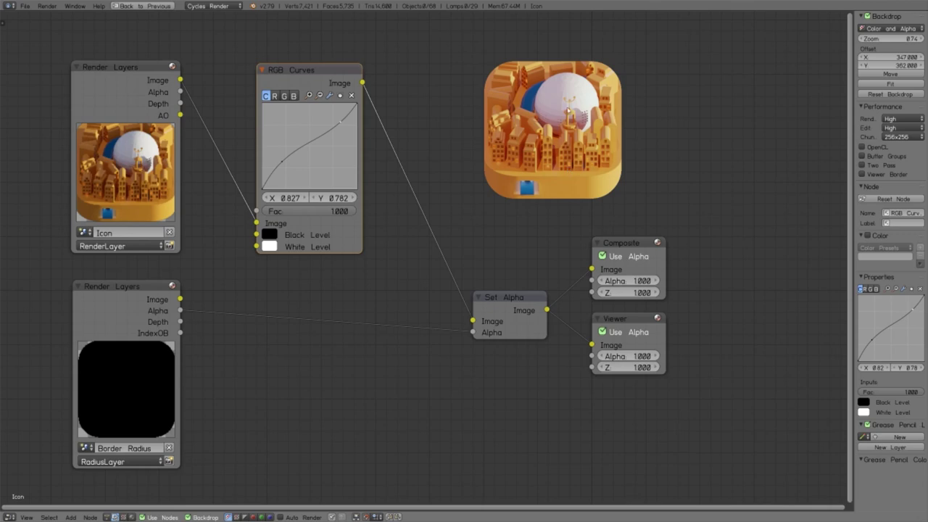
{"action": "key", "text": "ctrl+Down"}
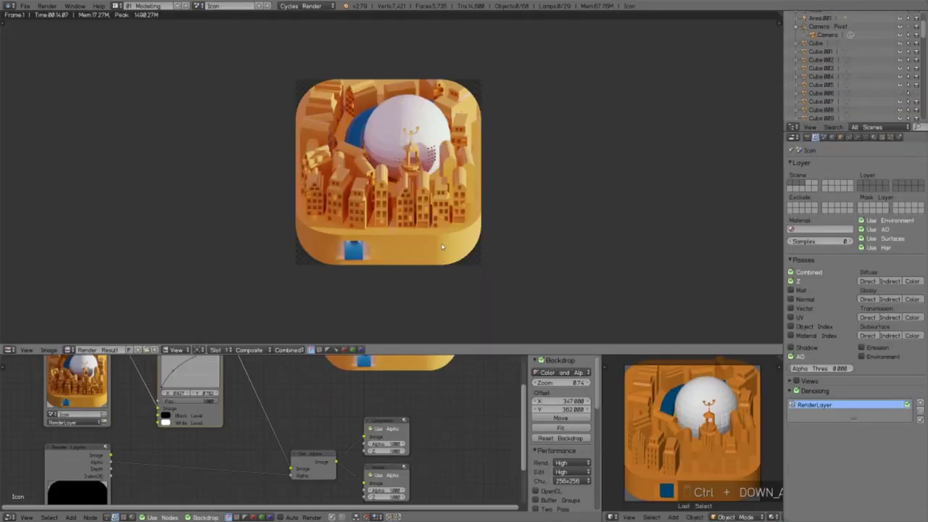
Step: Return from the render to the 3D view, enable Render Border and Only Render, hide the properties region and maximize the view
{"action": "key", "text": "Escape"}
{"action": "middle_click_drag", "start_coordinate": [452, 234], "coordinate": [459, 193]}
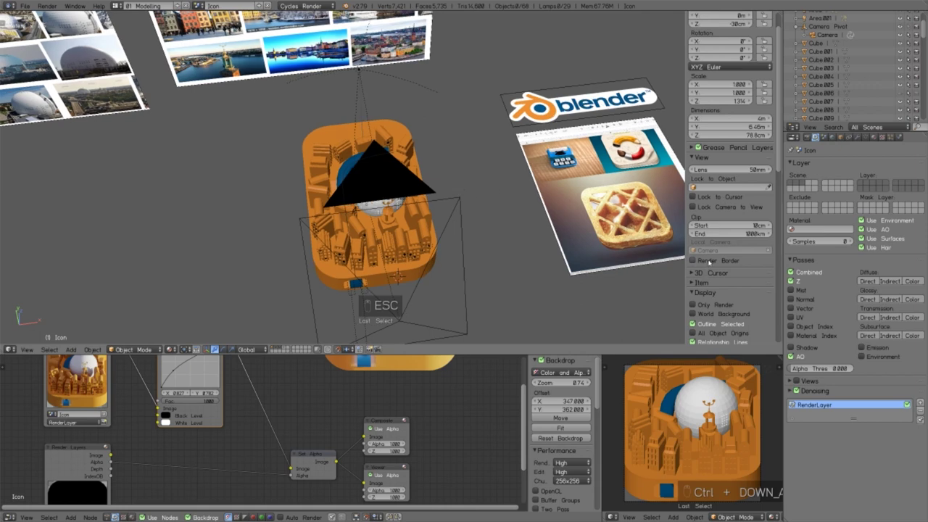
{"action": "left_click", "coordinate": [707, 261]}
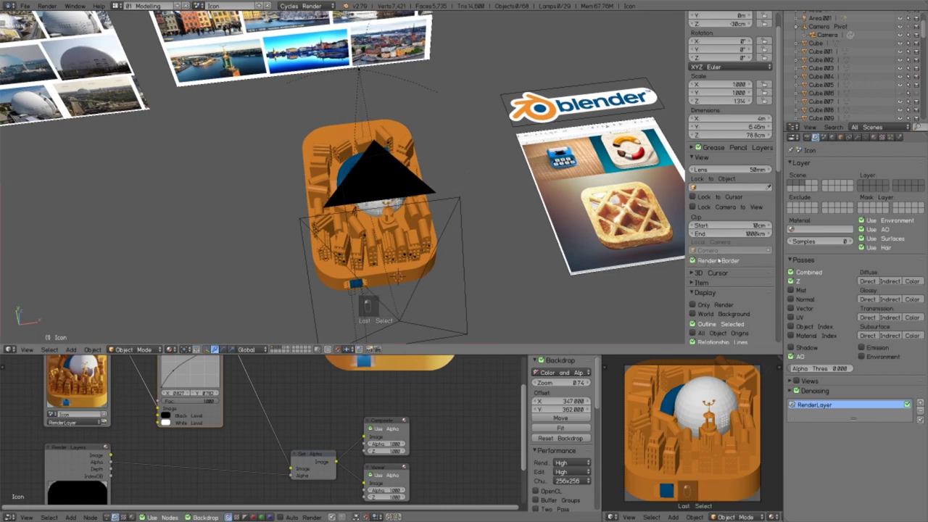
{"action": "left_click", "coordinate": [693, 305]}
{"action": "key", "text": "n"}
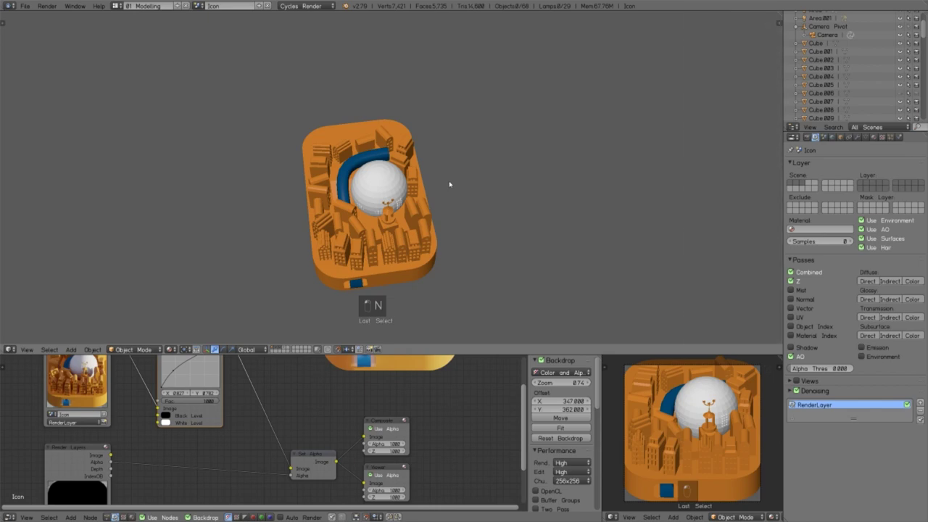
{"action": "key", "text": "ctrl+Up"}
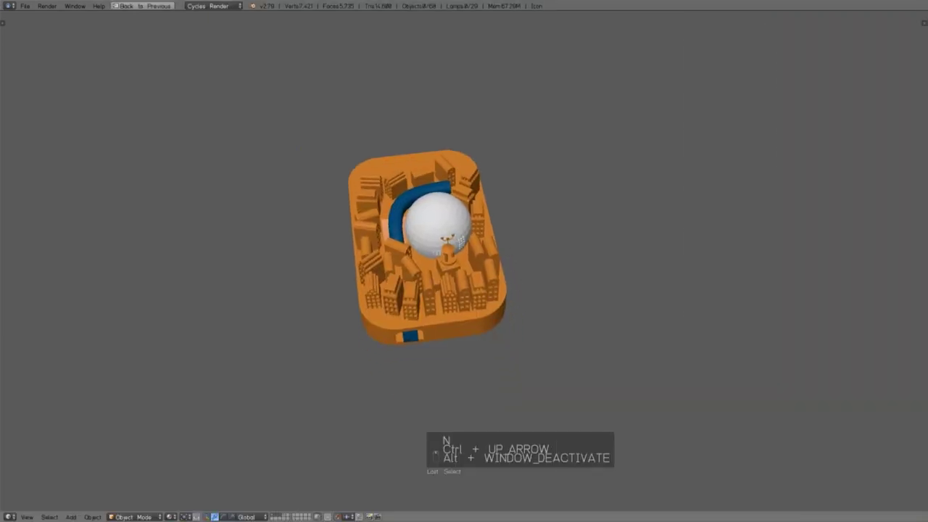